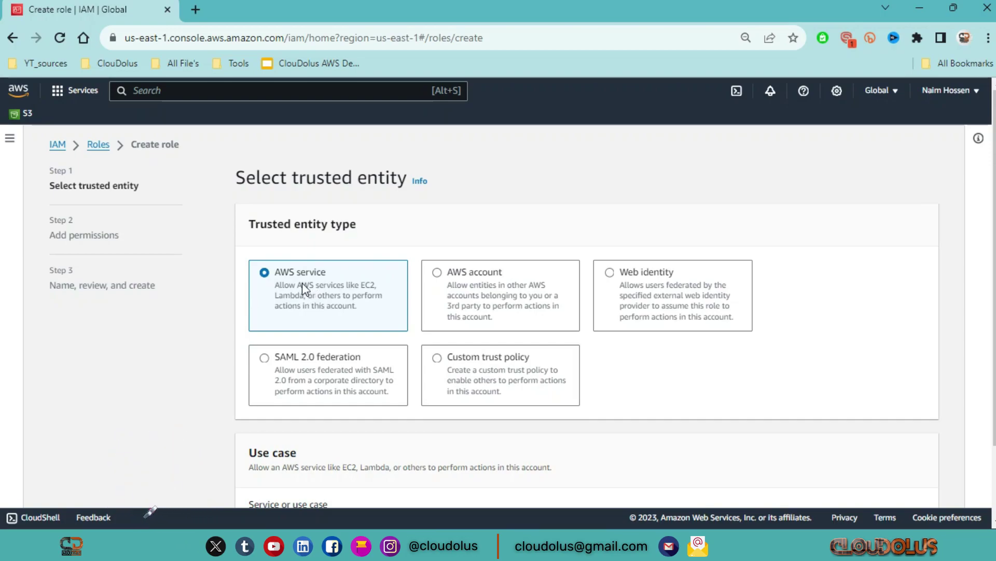
Step: Examine the use case section and the list of services available for an AWS service trusted entity
{"action": "scroll", "coordinate": [301, 282], "scroll_direction": "down", "scroll_amount": 3}
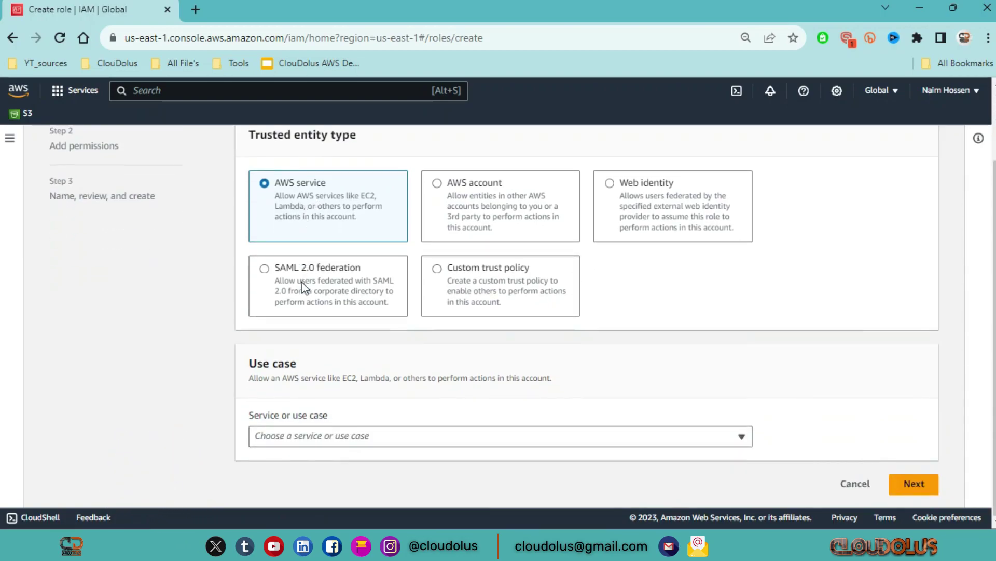
{"action": "left_click_drag", "start_coordinate": [340, 377], "coordinate": [549, 383]}
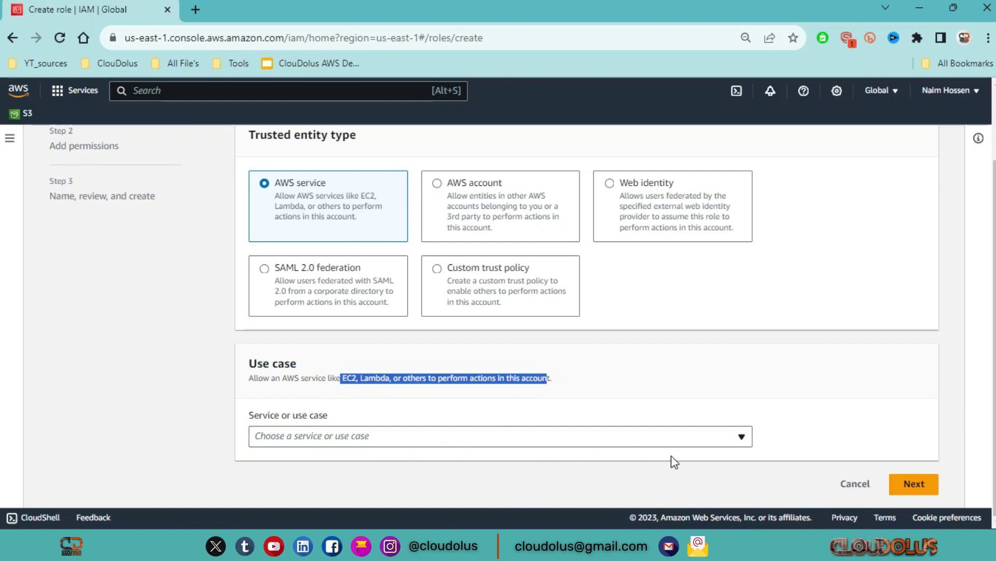
{"action": "left_click", "coordinate": [710, 447]}
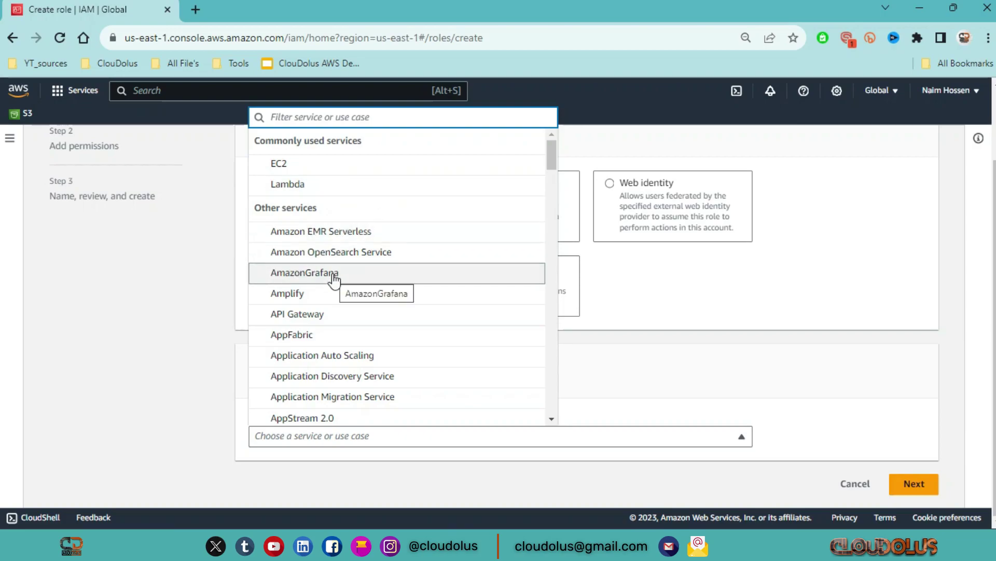
{"action": "scroll", "coordinate": [334, 281], "scroll_direction": "down", "scroll_amount": 18}
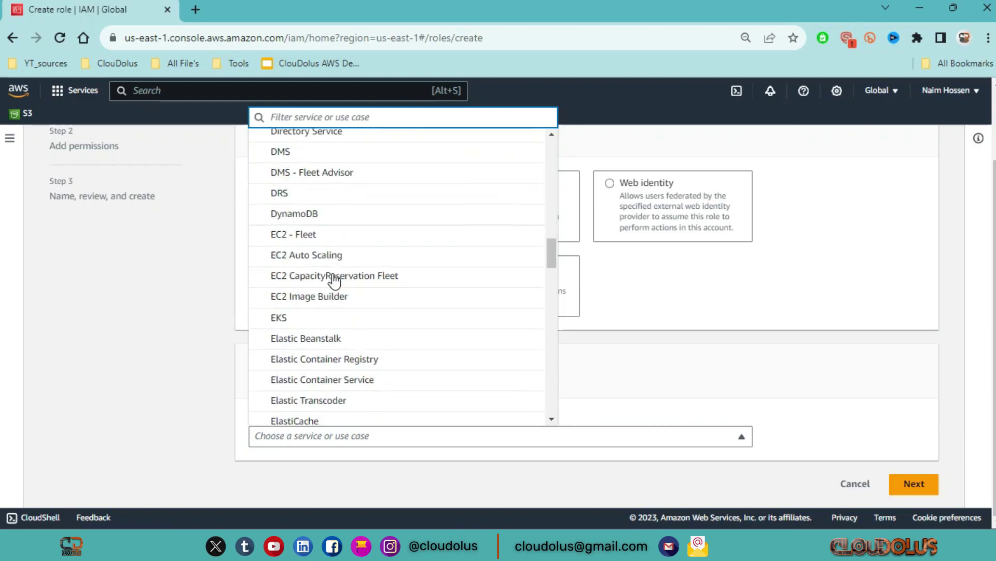
{"action": "scroll", "coordinate": [334, 281], "scroll_direction": "down", "scroll_amount": 10}
{"action": "scroll", "coordinate": [334, 280], "scroll_direction": "down", "scroll_amount": 3}
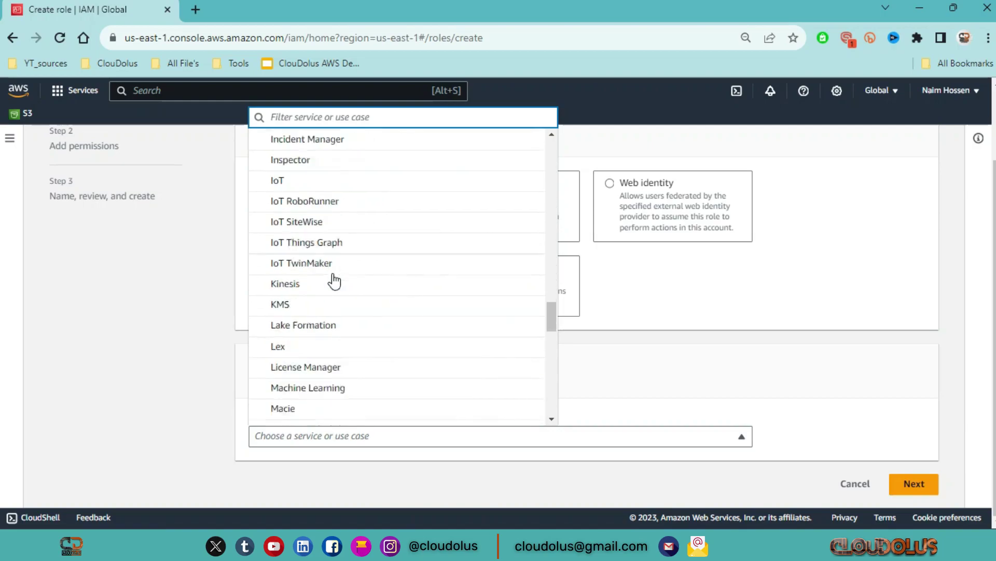
{"action": "scroll", "coordinate": [334, 280], "scroll_direction": "down", "scroll_amount": 8}
{"action": "scroll", "coordinate": [333, 280], "scroll_direction": "down", "scroll_amount": 8}
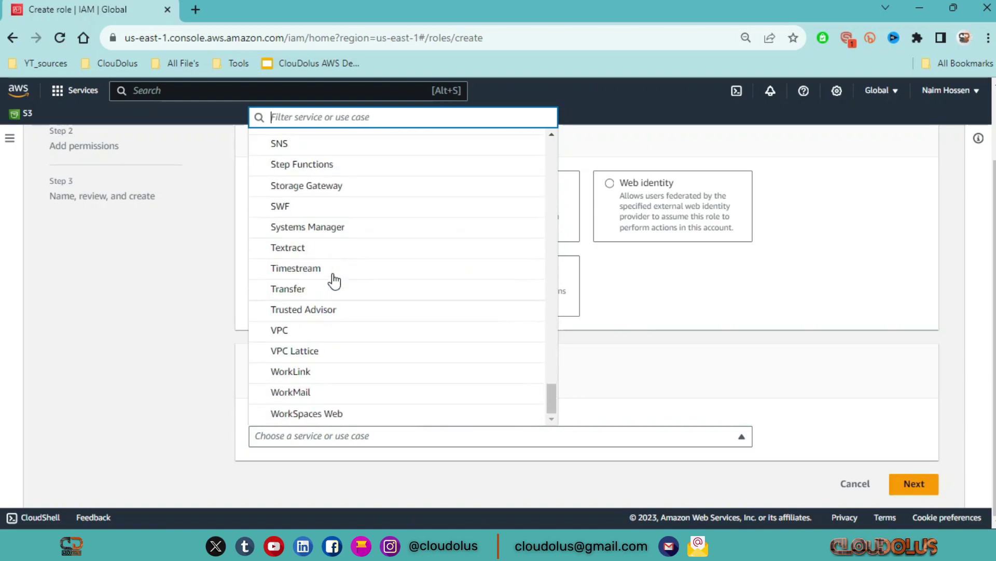
{"action": "scroll", "coordinate": [333, 281], "scroll_direction": "up", "scroll_amount": 20}
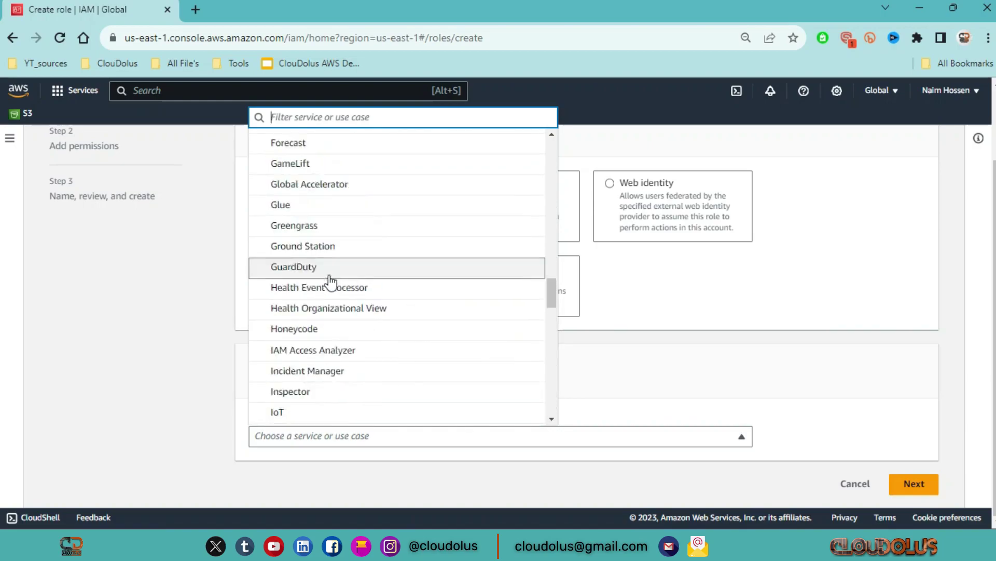
{"action": "left_click", "coordinate": [671, 343]}
{"action": "scroll", "coordinate": [334, 405], "scroll_direction": "up", "scroll_amount": 2}
{"action": "scroll", "coordinate": [364, 410], "scroll_direction": "down", "scroll_amount": 2}
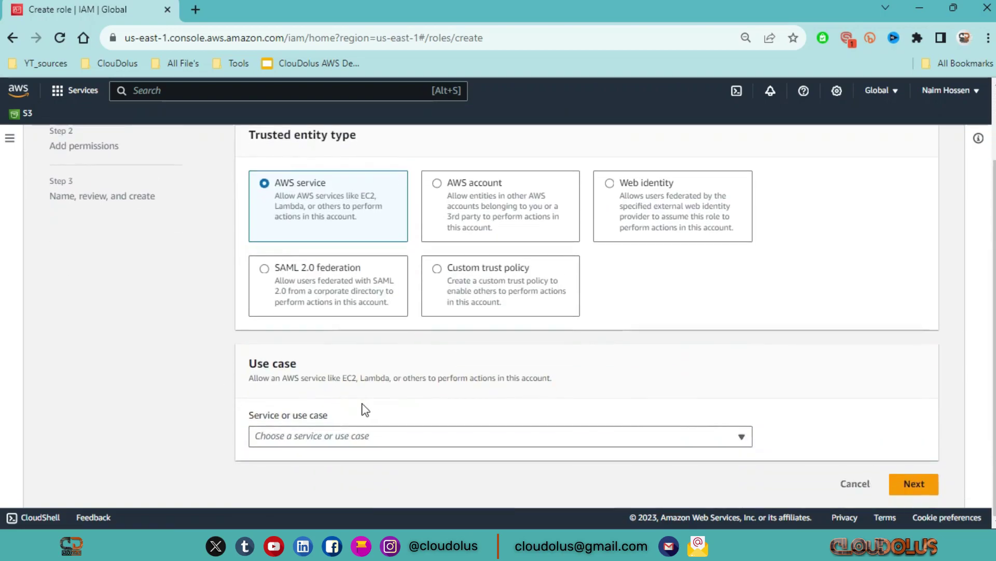
Step: Choose EC2 as the service with the EC2 use case and continue to adding permissions
{"action": "left_click", "coordinate": [353, 435]}
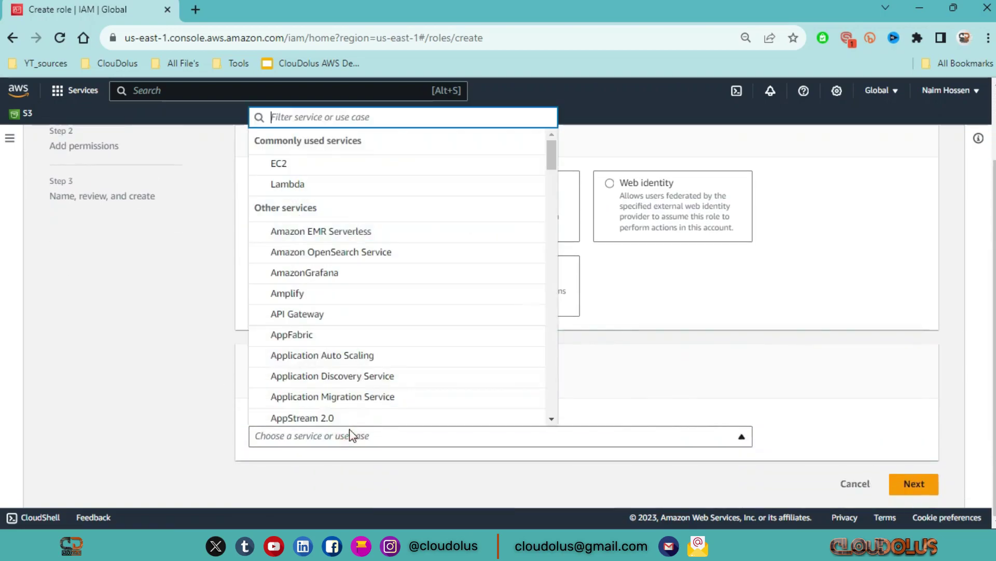
{"action": "left_click", "coordinate": [300, 171]}
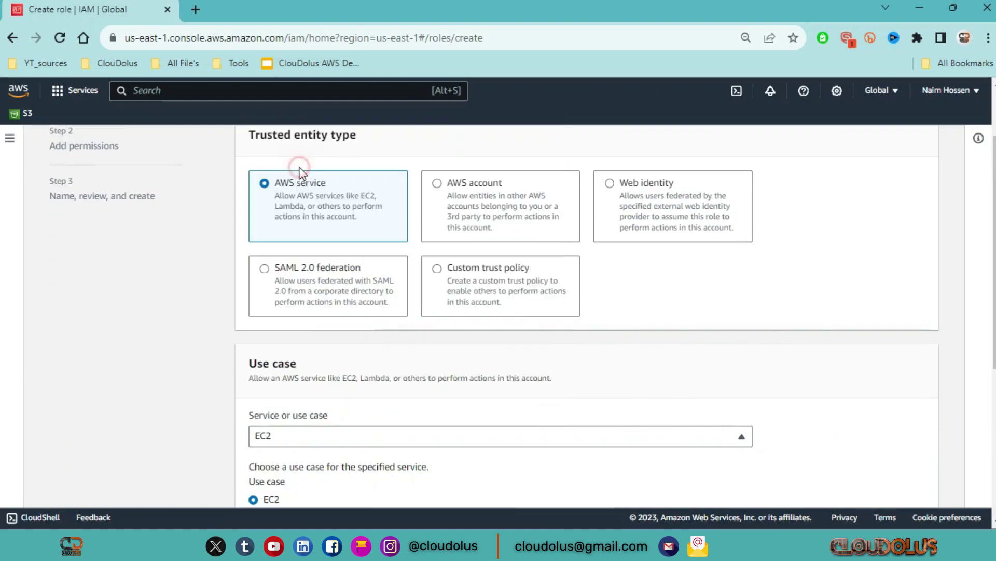
{"action": "scroll", "coordinate": [410, 295], "scroll_direction": "down", "scroll_amount": 3}
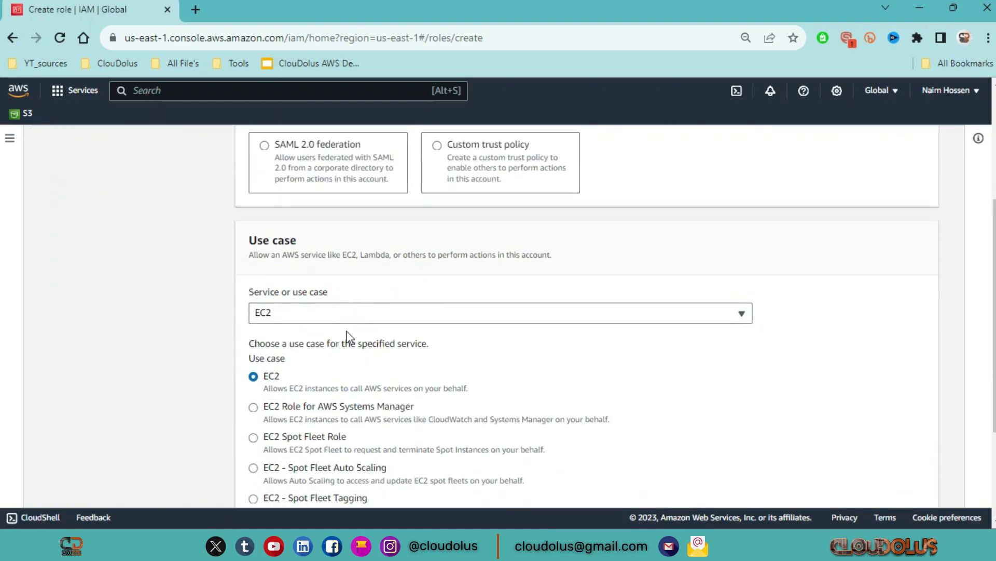
{"action": "scroll", "coordinate": [344, 338], "scroll_direction": "down", "scroll_amount": 3}
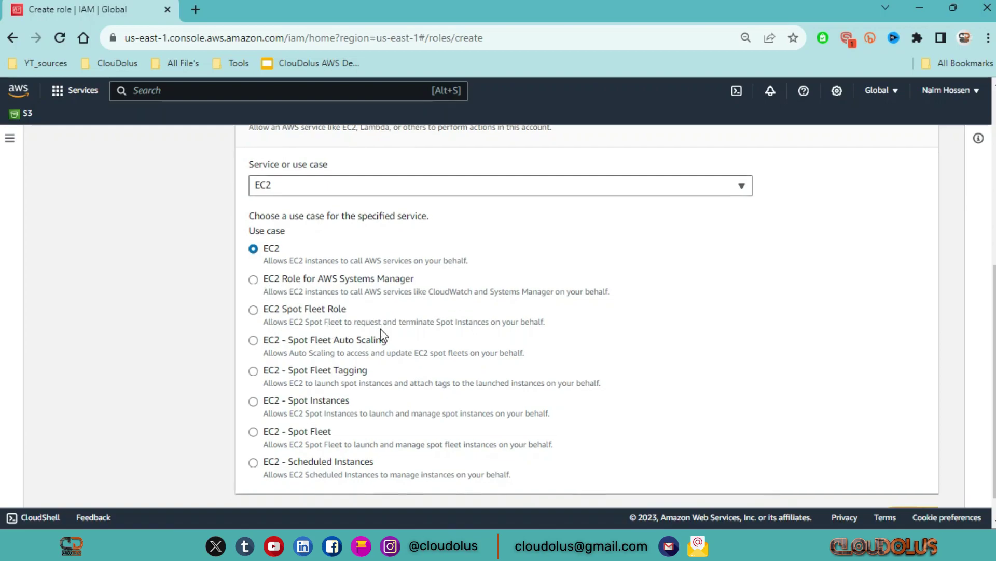
{"action": "scroll", "coordinate": [345, 335], "scroll_direction": "down", "scroll_amount": 1}
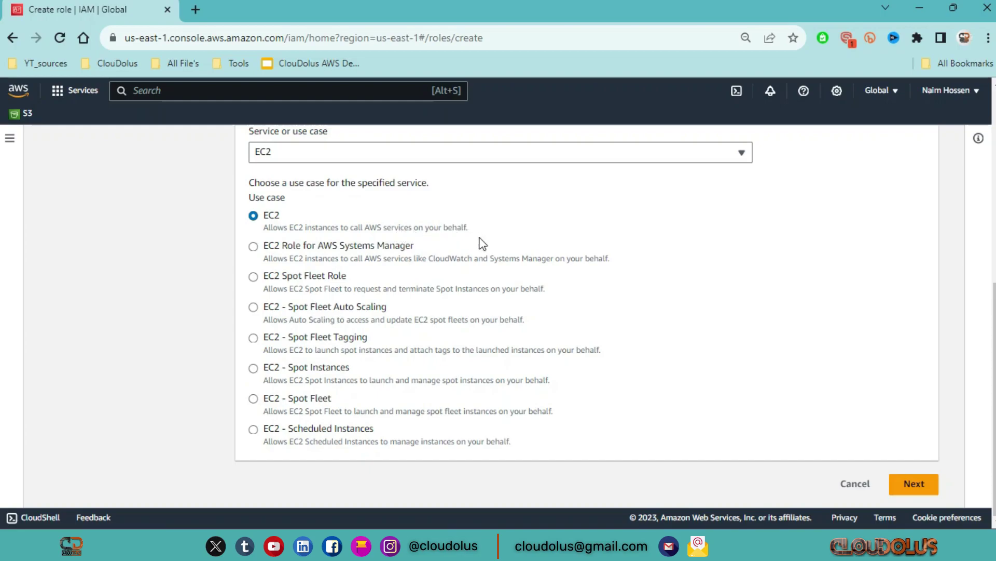
{"action": "left_click", "coordinate": [915, 488]}
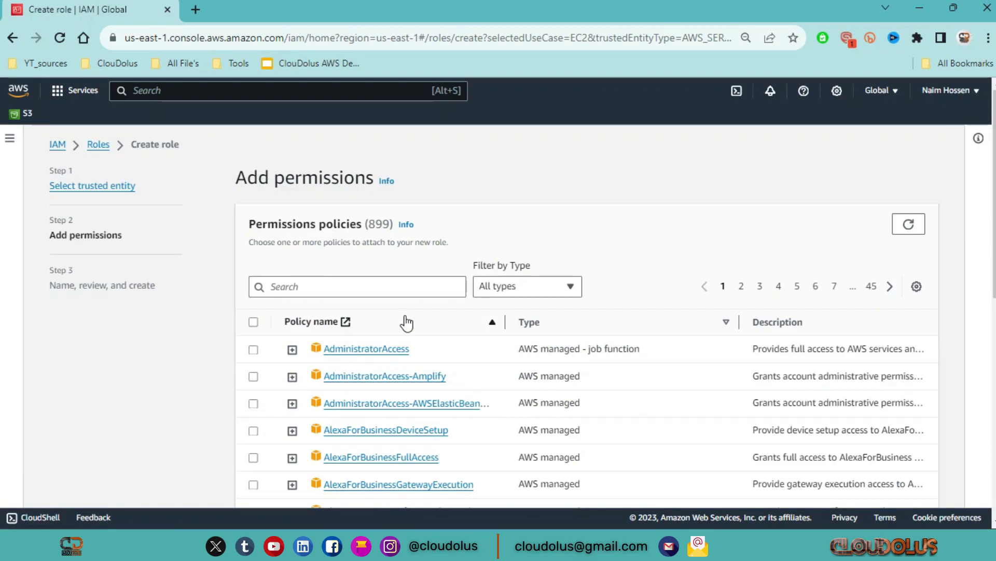
Step: Search the permissions policies for "EC2rea" and select the AmazonEC2ReadOnlyAccess policy
{"action": "left_click", "coordinate": [323, 286]}
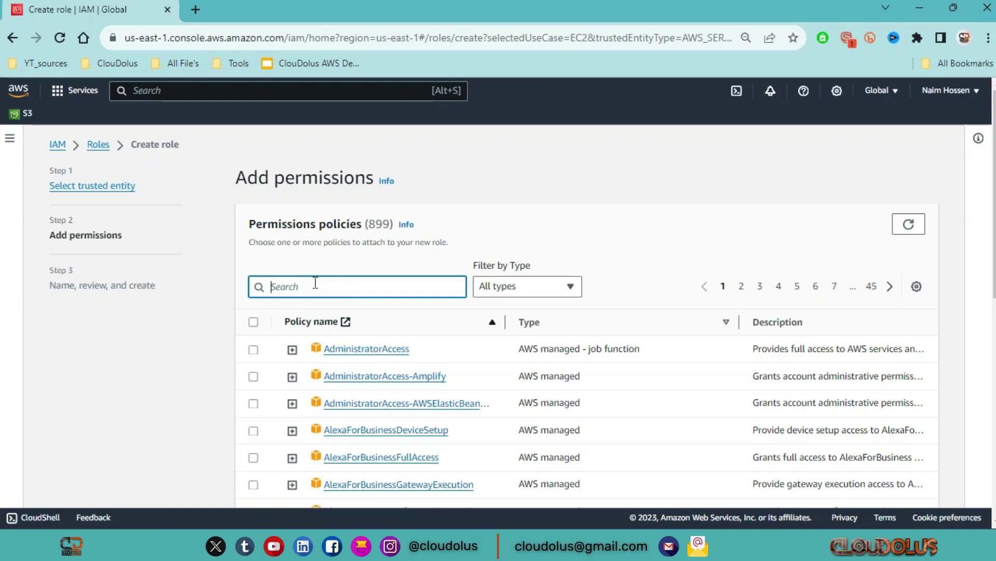
{"action": "type", "text": "EC2rea"}
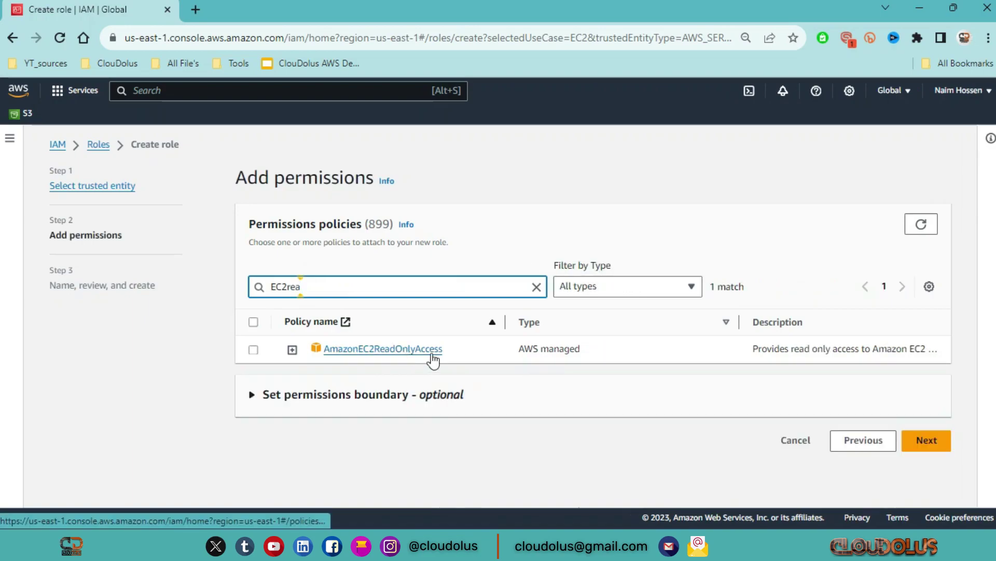
{"action": "left_click", "coordinate": [254, 350]}
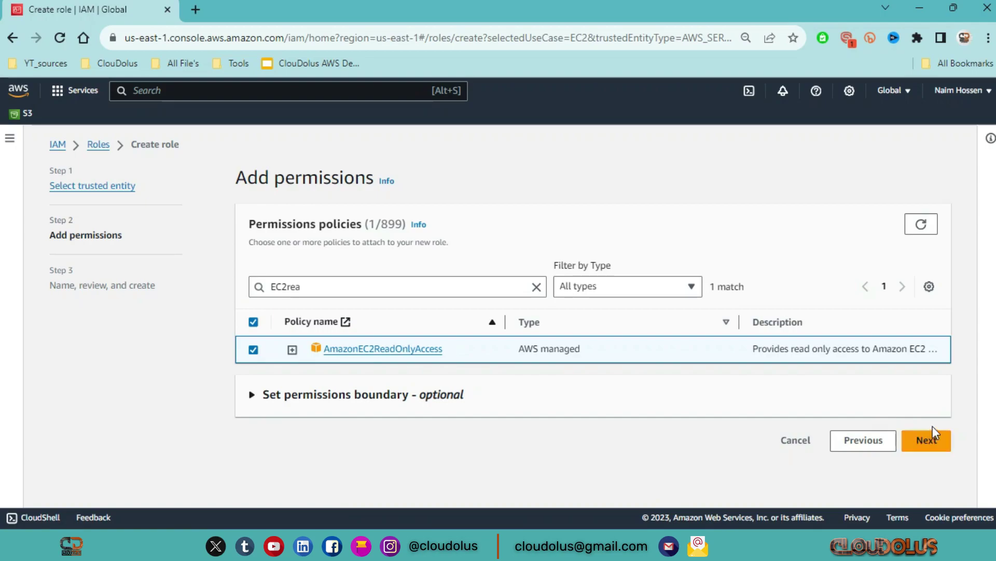
Step: Look at the optional permissions boundary settings for the role
{"action": "left_click", "coordinate": [252, 395]}
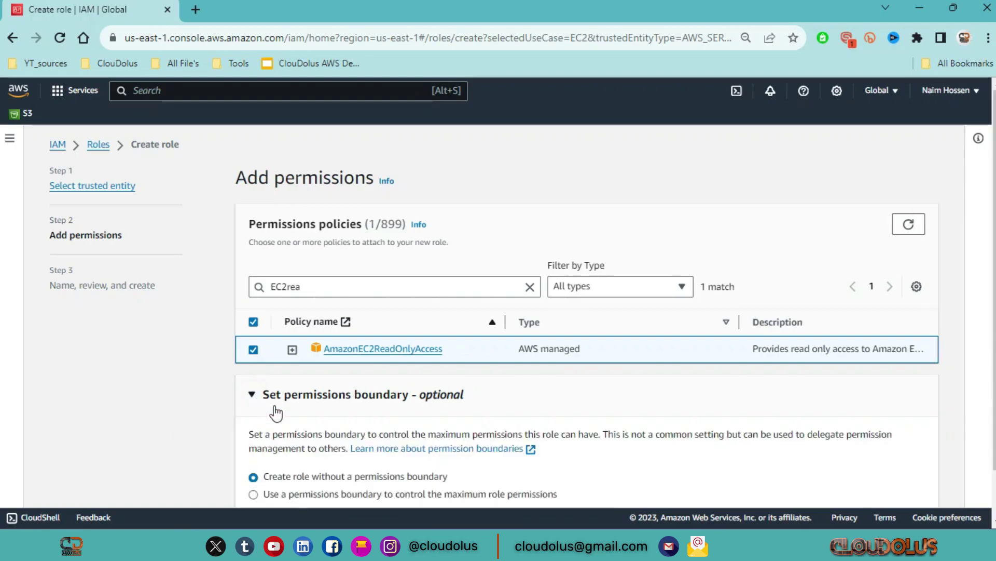
{"action": "scroll", "coordinate": [276, 413], "scroll_direction": "down", "scroll_amount": 1}
{"action": "left_click", "coordinate": [250, 339]}
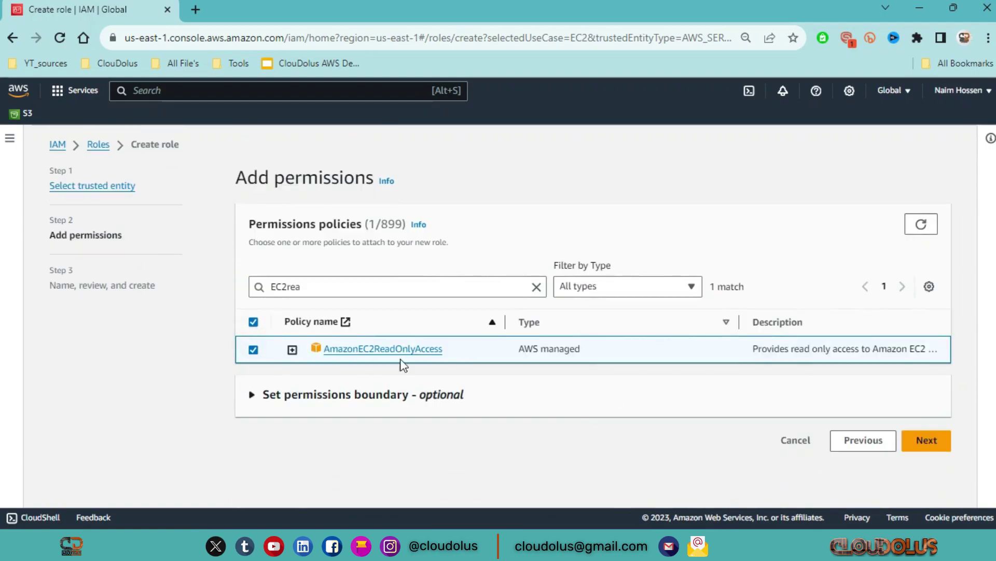
Step: Continue to the naming and review stage and name the role DemoEC2Role
{"action": "left_click", "coordinate": [940, 446]}
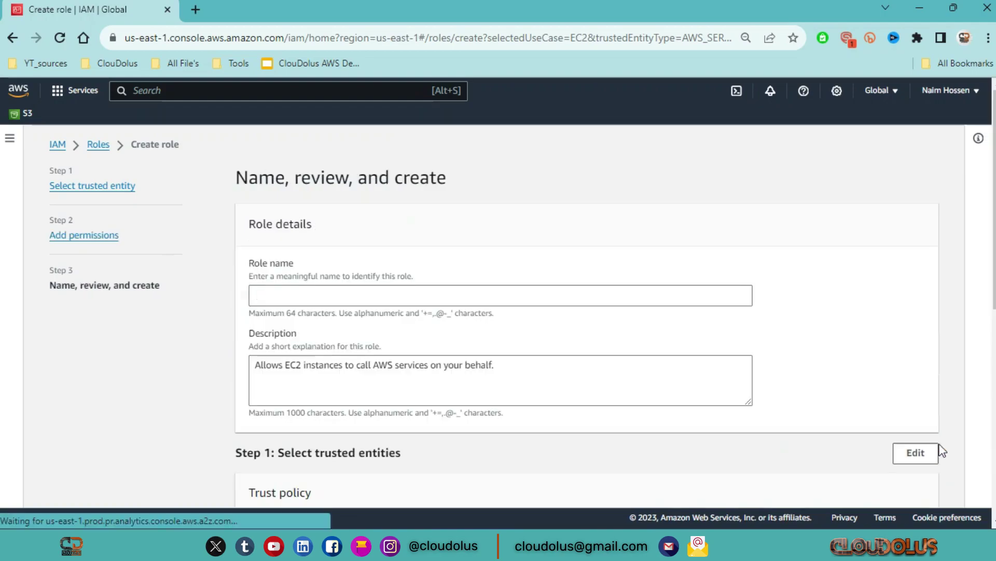
{"action": "left_click", "coordinate": [395, 288]}
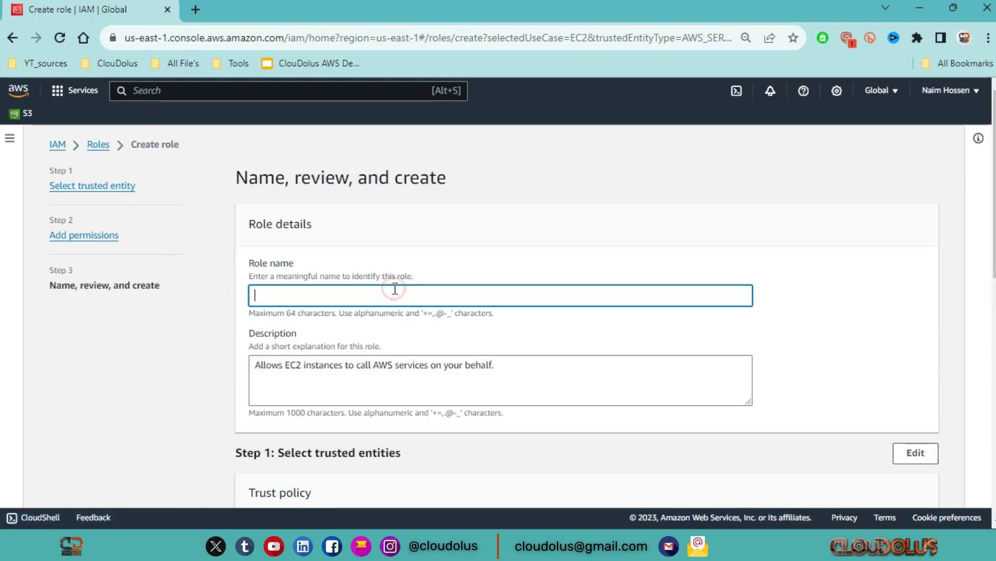
{"action": "type", "text": "DemoEC"}
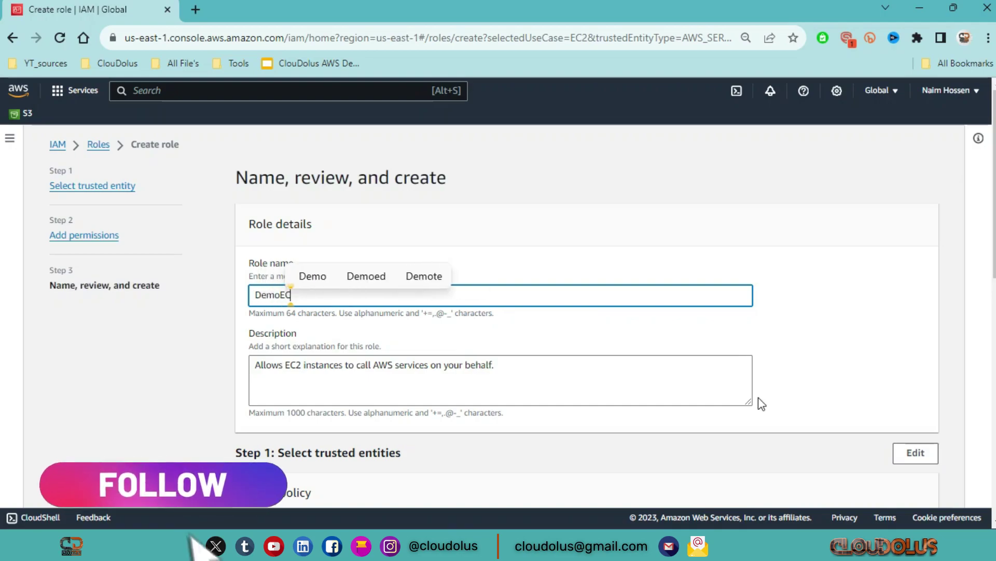
{"action": "type", "text": "2"}
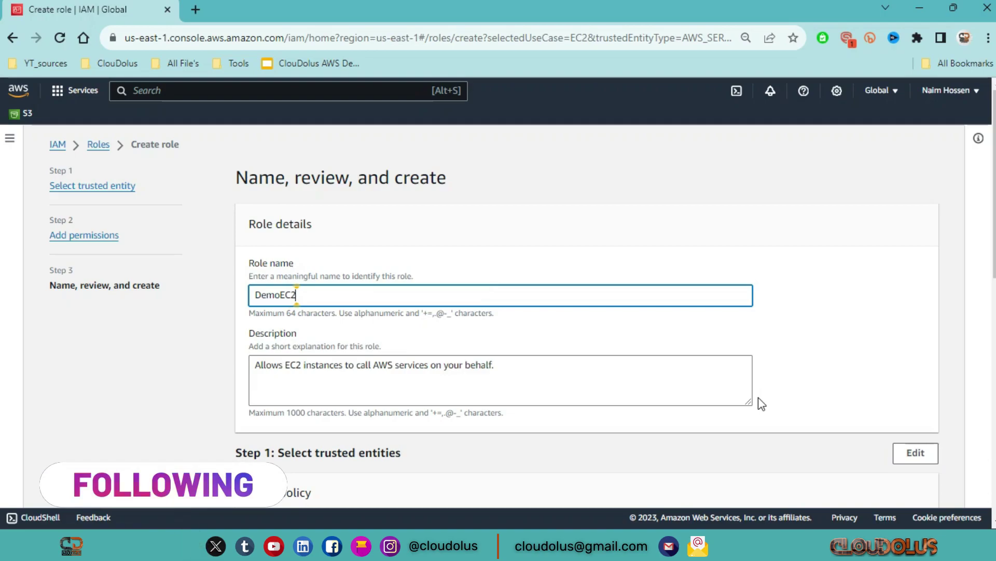
{"action": "type", "text": "Role"}
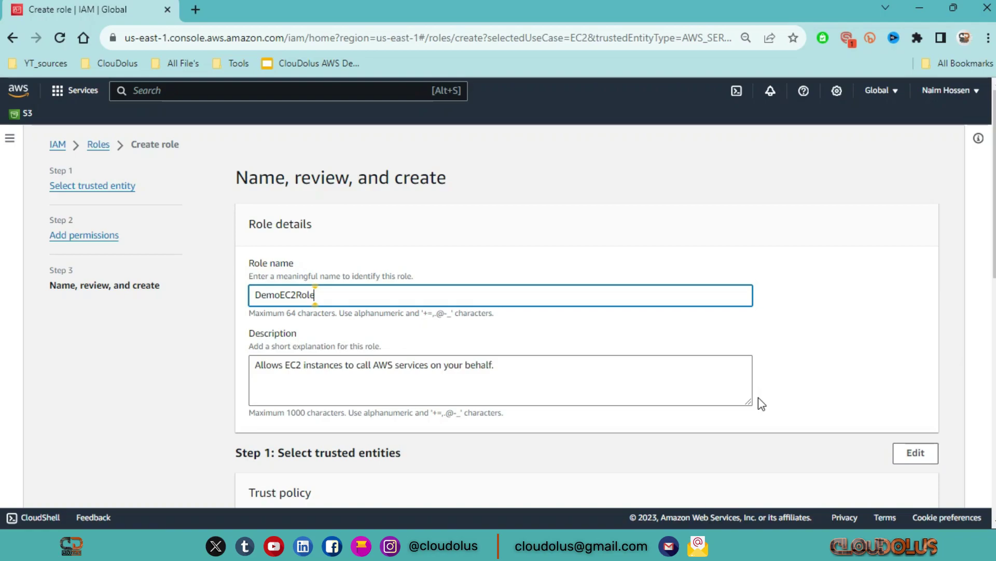
Step: Review the new role's description, trust policy, permissions policy summary and tags section
{"action": "left_click", "coordinate": [499, 369]}
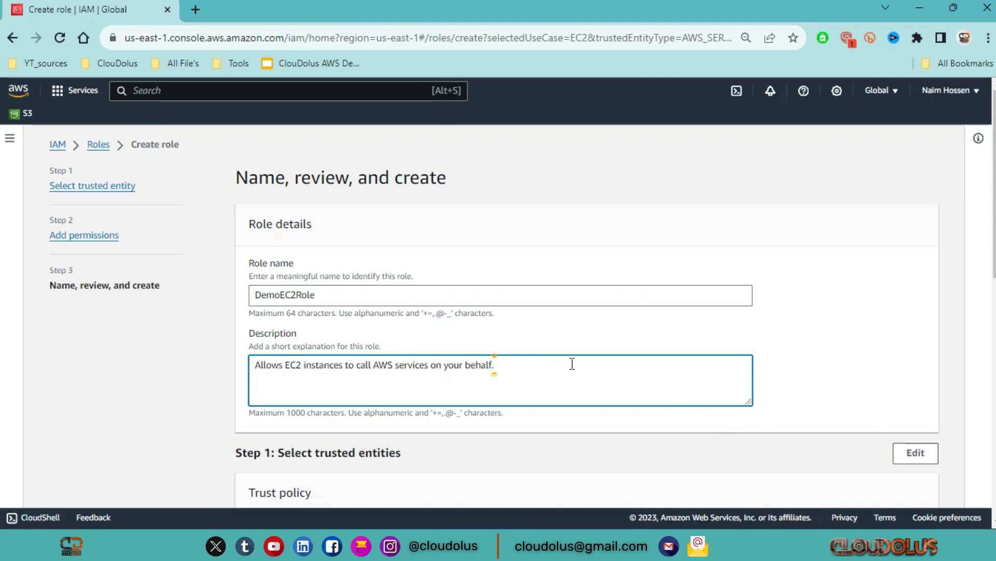
{"action": "scroll", "coordinate": [572, 382], "scroll_direction": "down", "scroll_amount": 2}
{"action": "scroll", "coordinate": [504, 374], "scroll_direction": "down", "scroll_amount": 4}
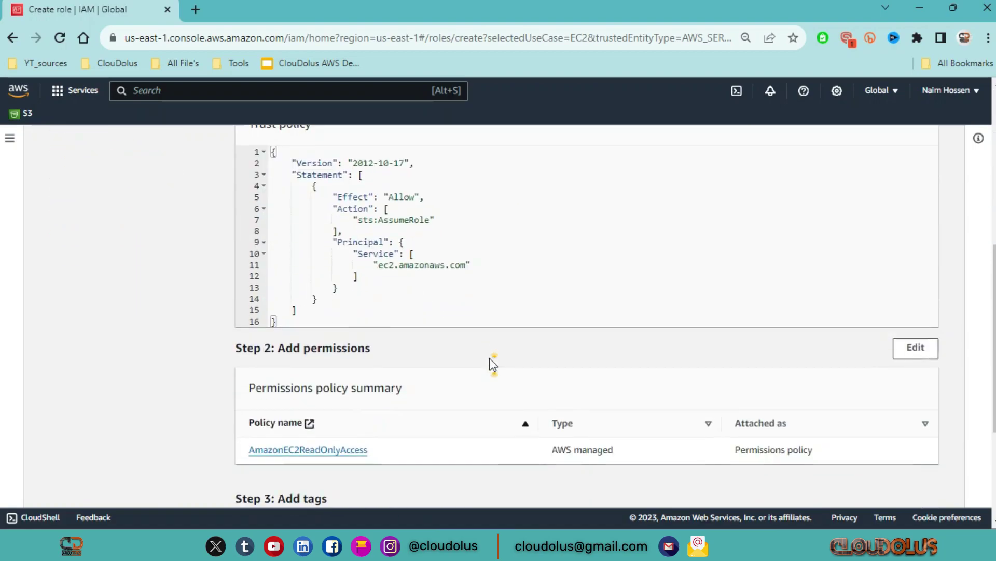
{"action": "scroll", "coordinate": [471, 359], "scroll_direction": "up", "scroll_amount": 2}
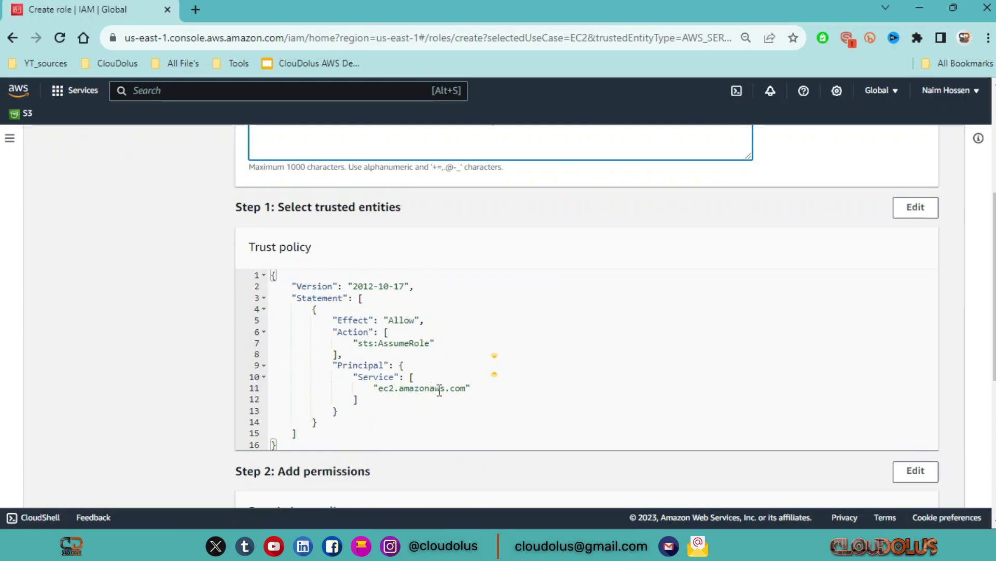
{"action": "scroll", "coordinate": [443, 390], "scroll_direction": "down", "scroll_amount": 5}
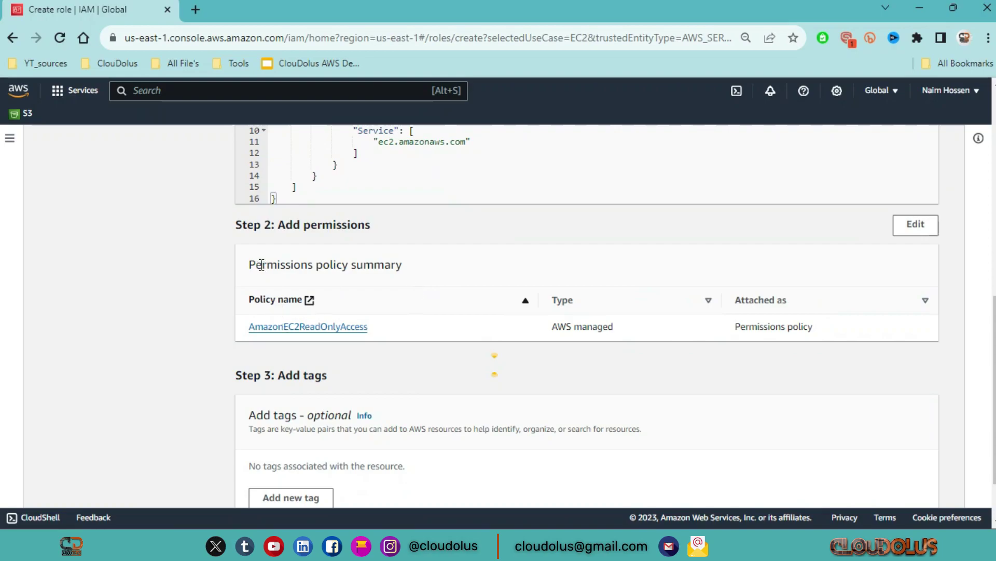
{"action": "left_click_drag", "start_coordinate": [261, 265], "coordinate": [540, 304]}
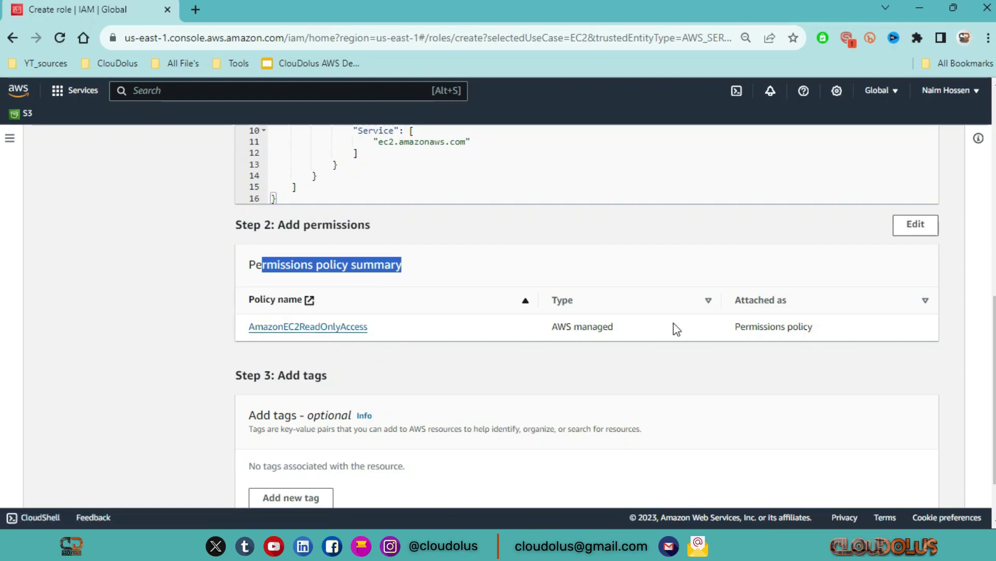
{"action": "scroll", "coordinate": [424, 347], "scroll_direction": "down", "scroll_amount": 2}
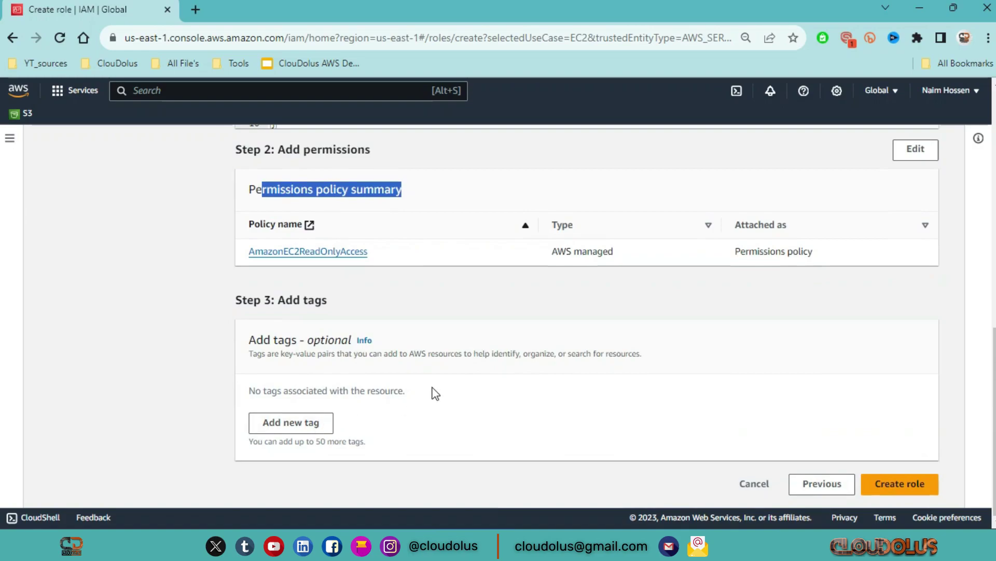
{"action": "scroll", "coordinate": [676, 353], "scroll_direction": "up", "scroll_amount": 10}
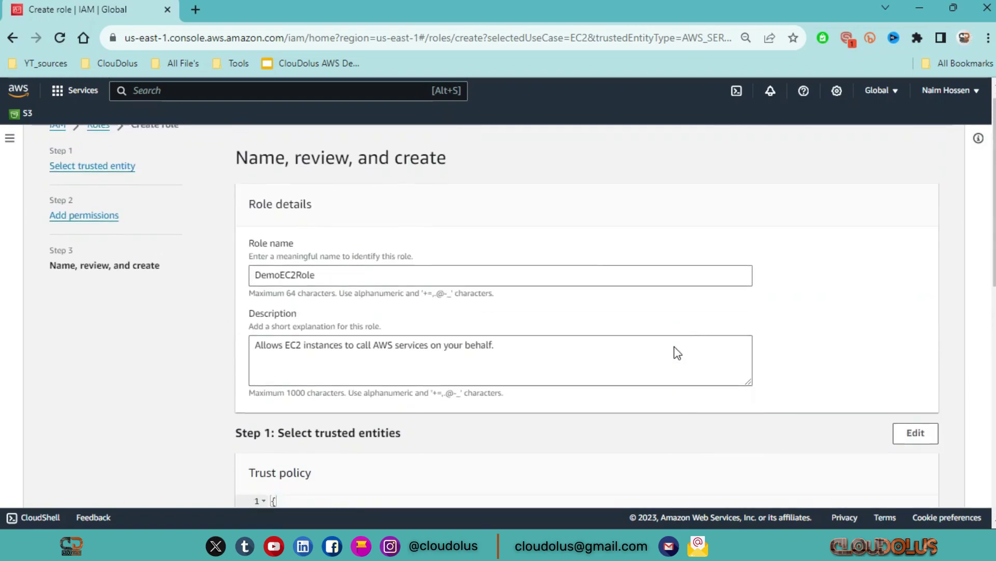
{"action": "scroll", "coordinate": [676, 351], "scroll_direction": "down", "scroll_amount": 12}
{"action": "scroll", "coordinate": [677, 343], "scroll_direction": "up", "scroll_amount": 5}
{"action": "scroll", "coordinate": [701, 359], "scroll_direction": "down", "scroll_amount": 5}
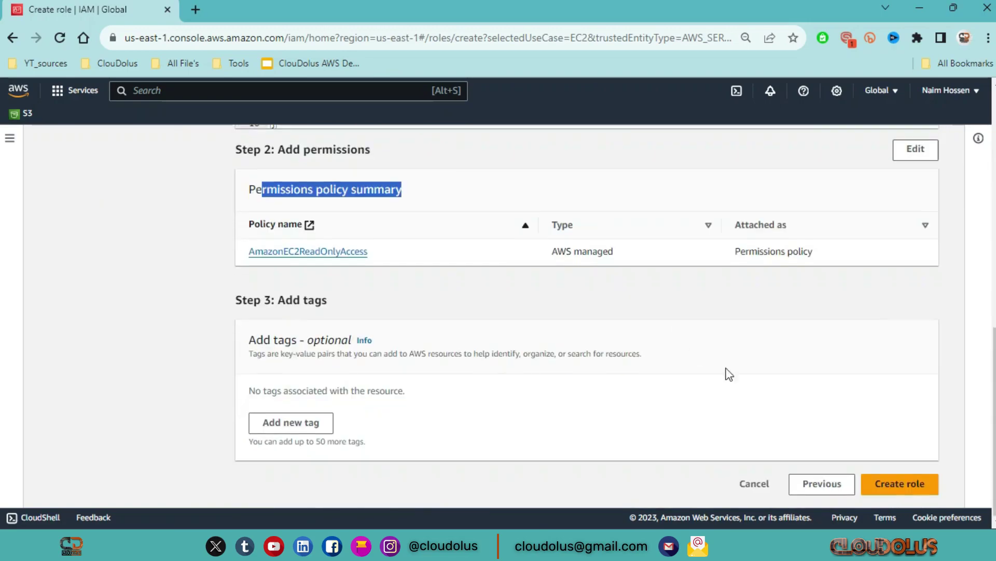
Step: Create the role, and open DemoEC2Role's details to examine its attached permissions policies
{"action": "left_click", "coordinate": [914, 491]}
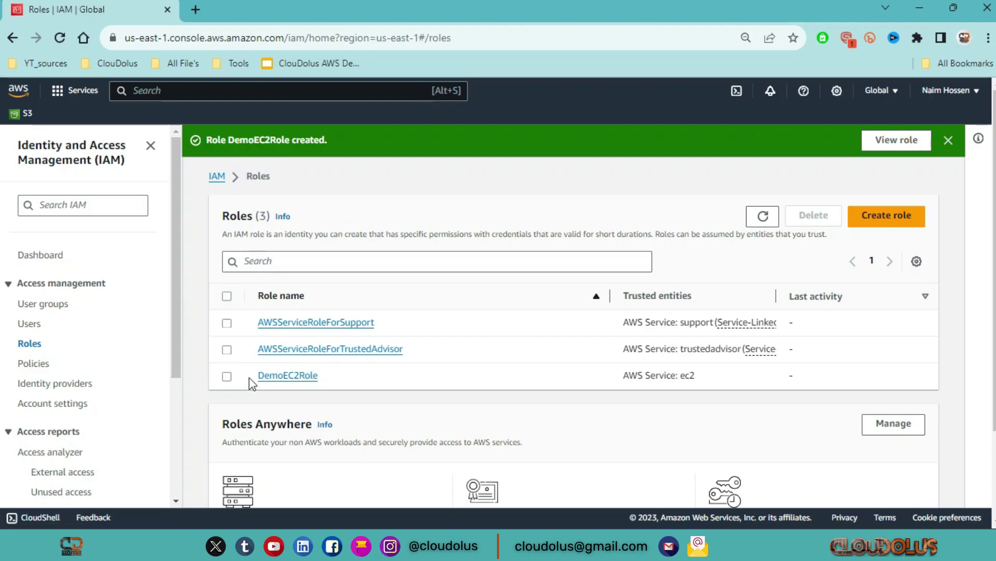
{"action": "left_click", "coordinate": [279, 381]}
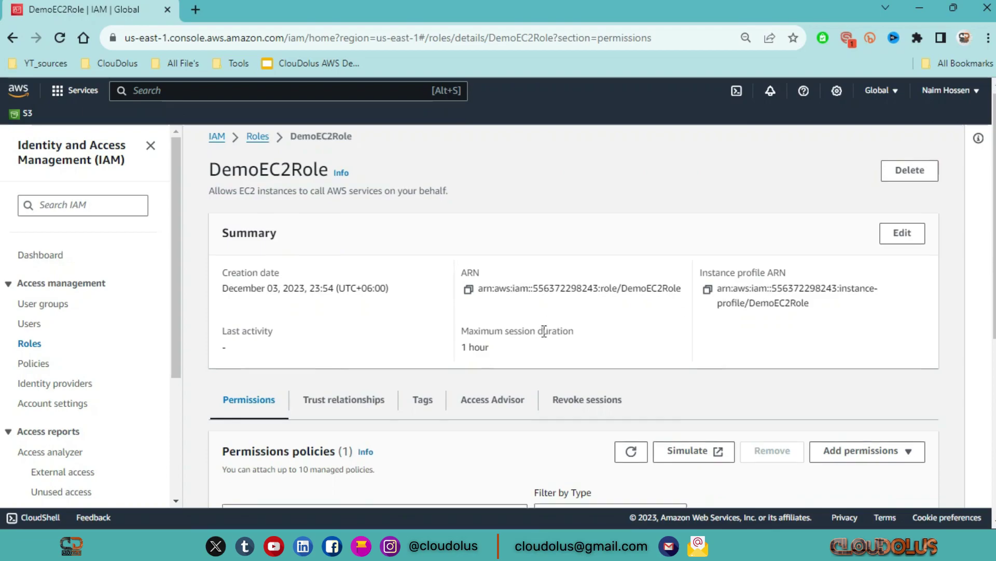
{"action": "scroll", "coordinate": [543, 329], "scroll_direction": "down", "scroll_amount": 5}
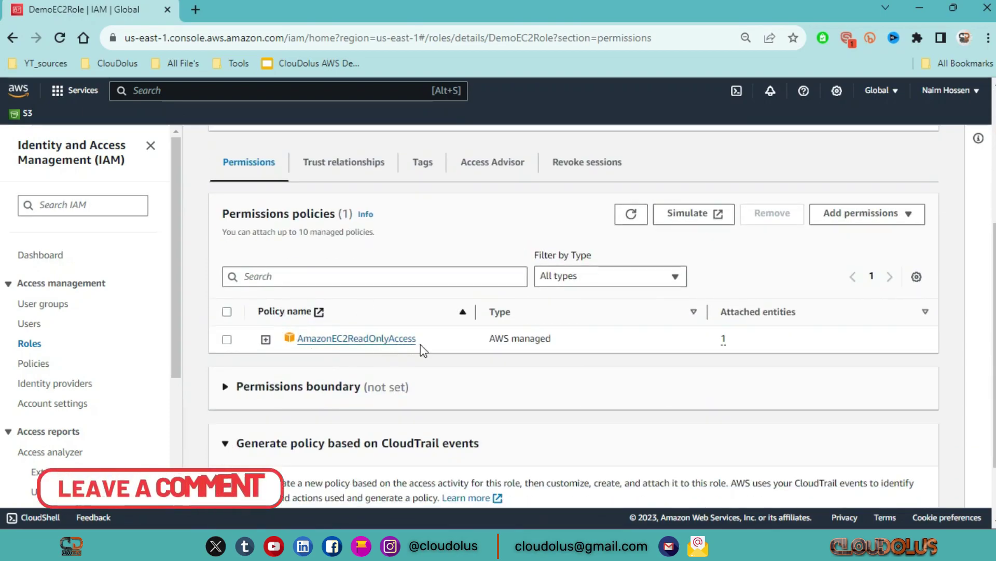
Step: Examine DemoEC2Role's trusted entities policy and its tags
{"action": "left_click", "coordinate": [347, 164]}
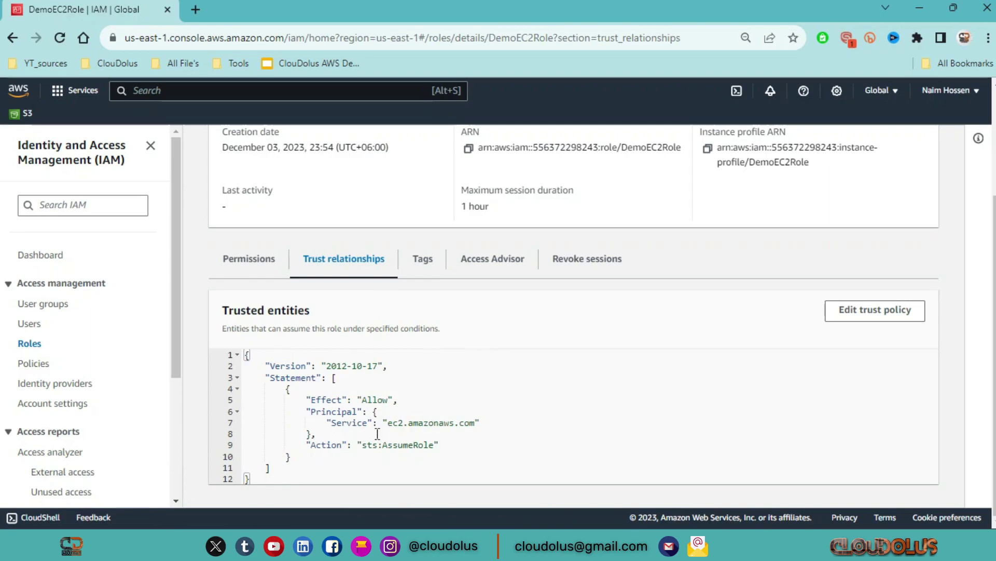
{"action": "scroll", "coordinate": [466, 411], "scroll_direction": "up", "scroll_amount": 2}
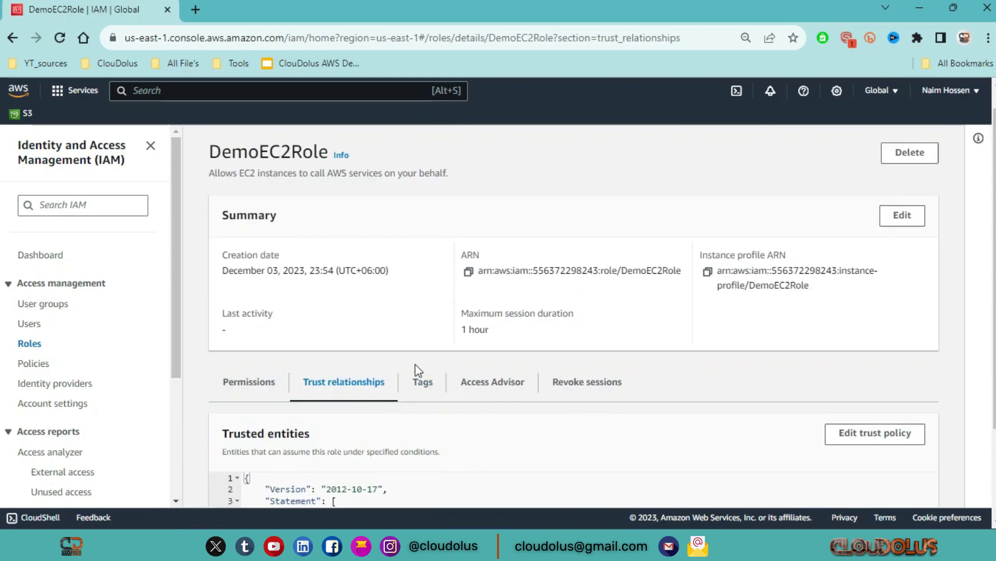
{"action": "left_click", "coordinate": [423, 381]}
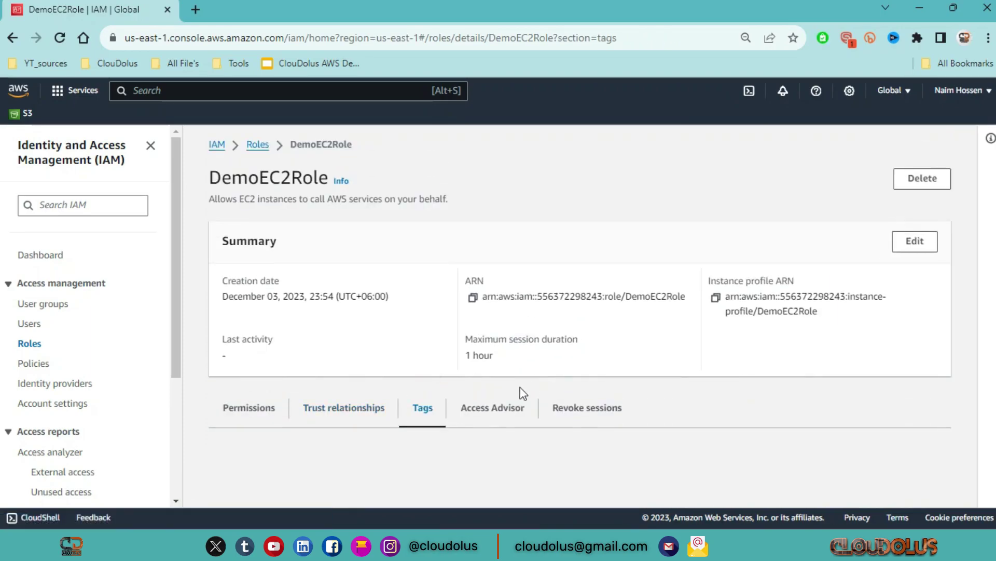
Step: Review the Access Advisor data for DemoEC2Role, checking the allowed services, granting policies and last-accessed information
{"action": "left_click", "coordinate": [508, 404]}
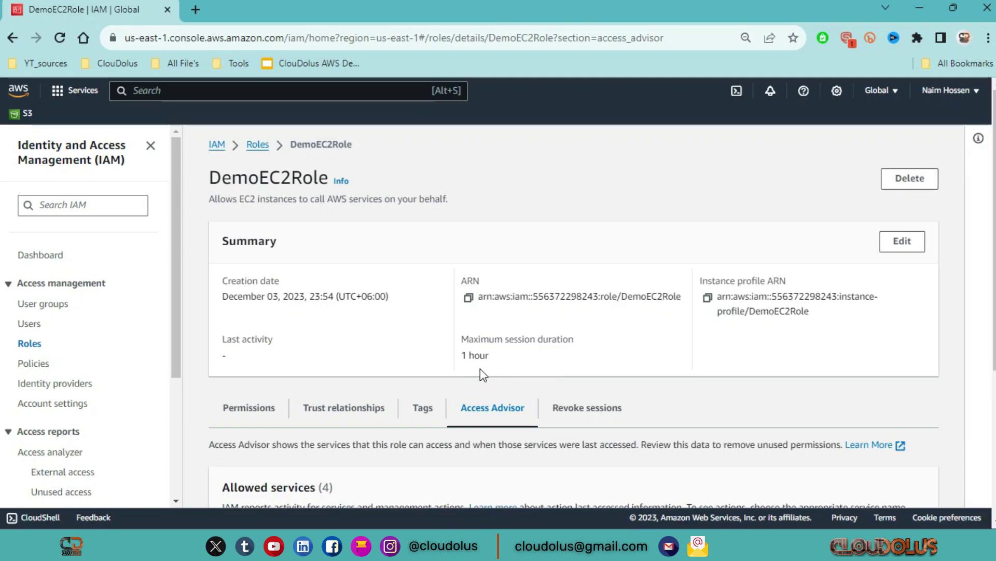
{"action": "scroll", "coordinate": [481, 369], "scroll_direction": "down", "scroll_amount": 5}
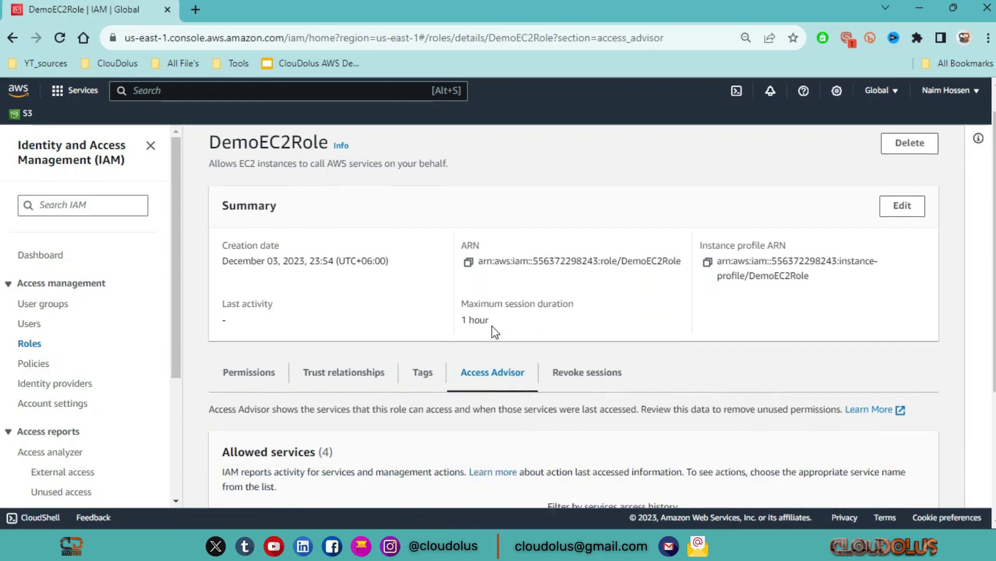
{"action": "scroll", "coordinate": [497, 326], "scroll_direction": "up", "scroll_amount": 5}
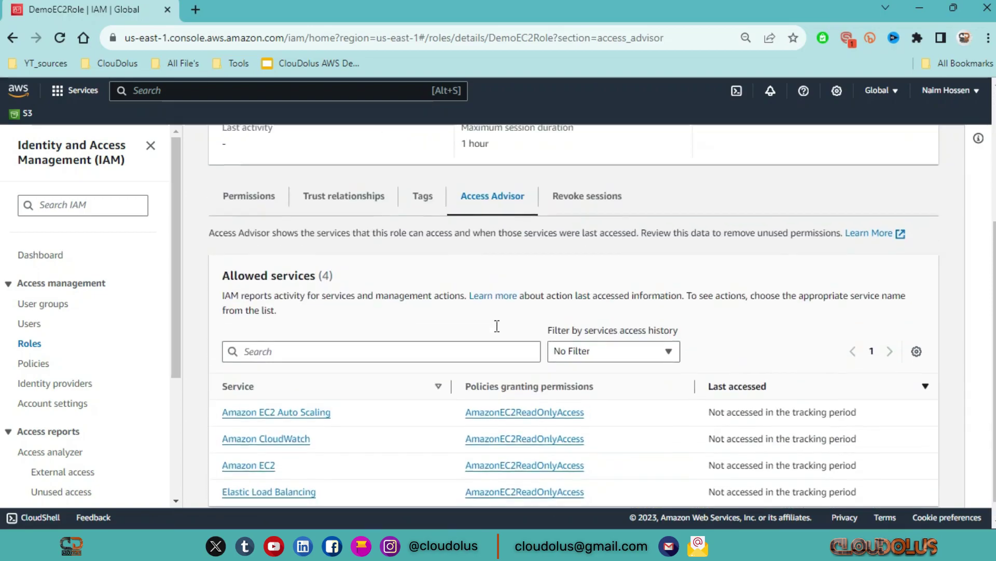